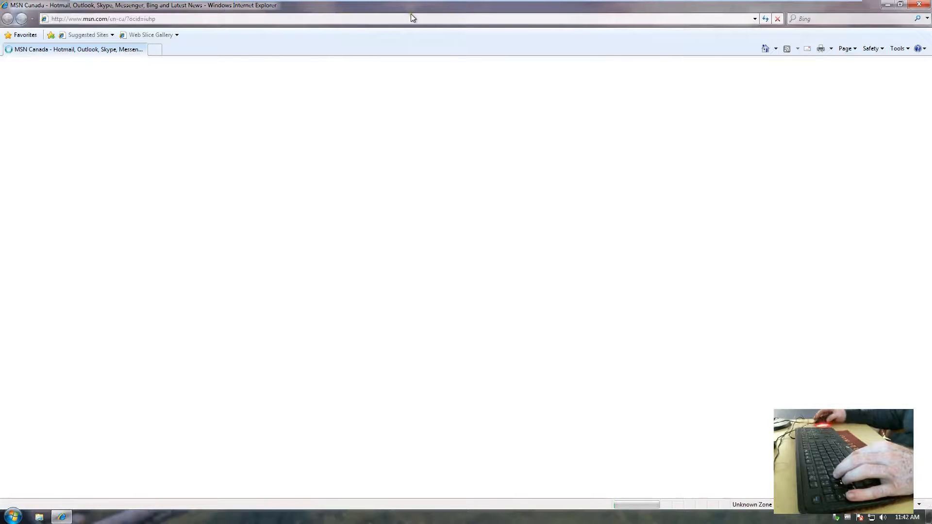
mouse_move(411, 1)
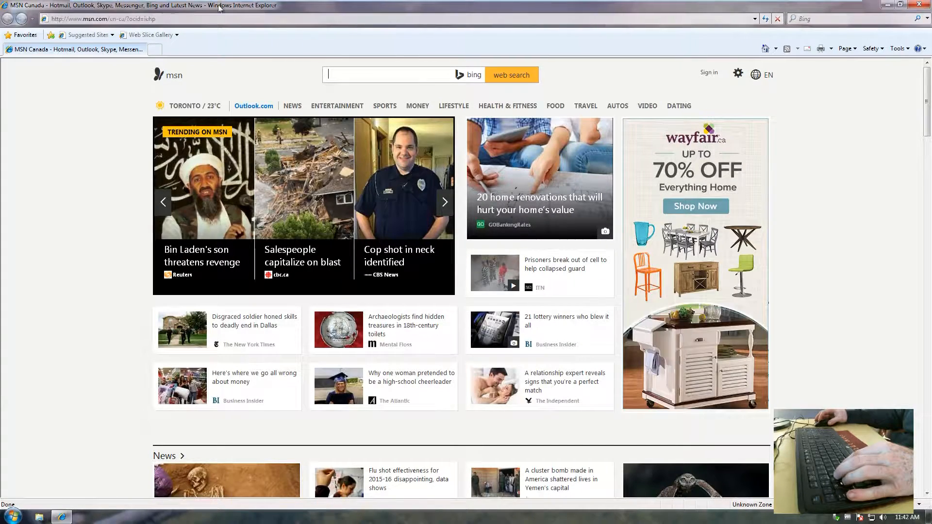
click(157, 21)
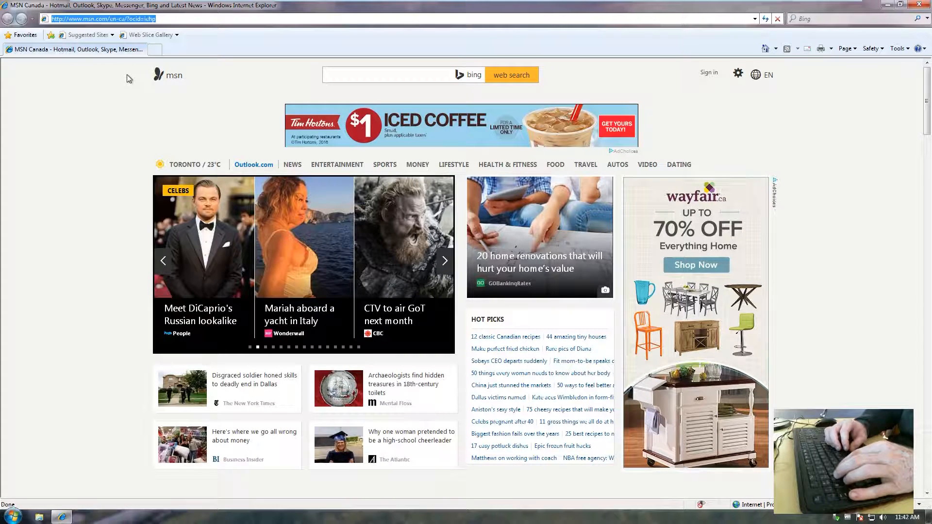
text(www.)
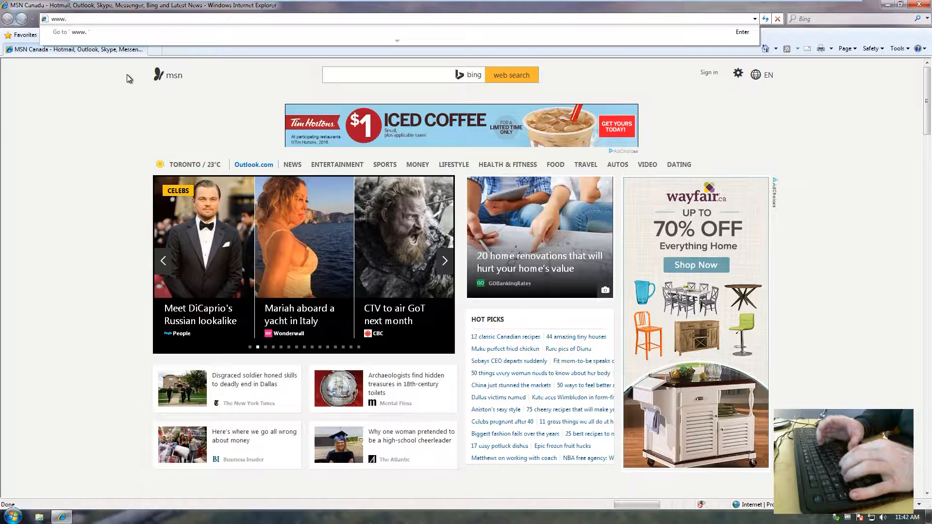
text(google.)
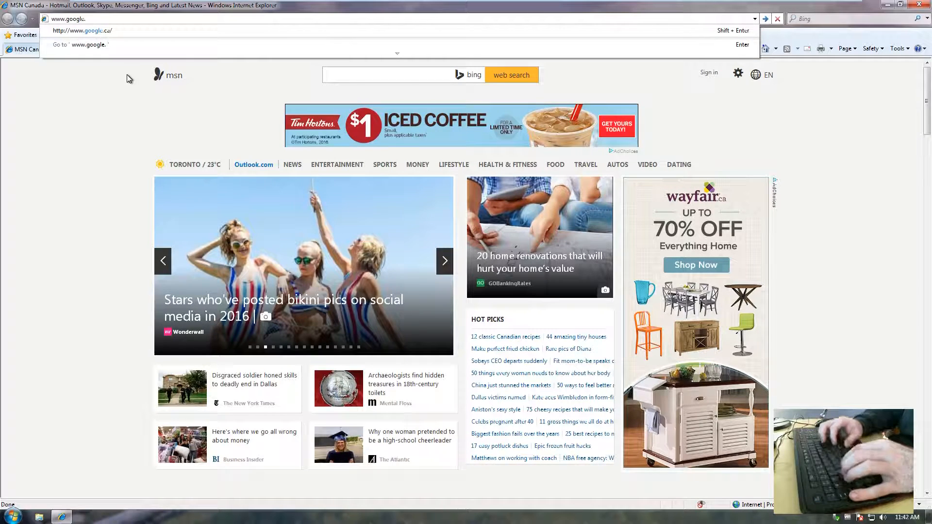
text(ca)
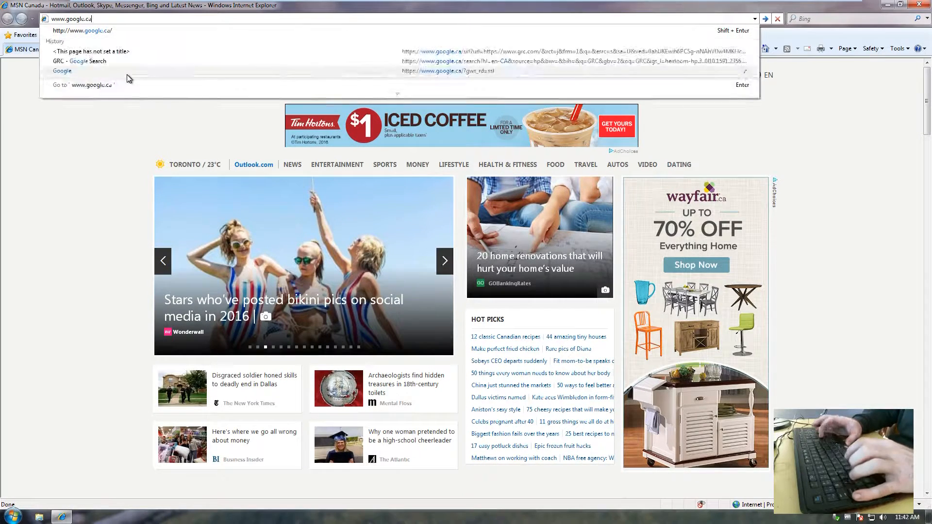
key(Return)
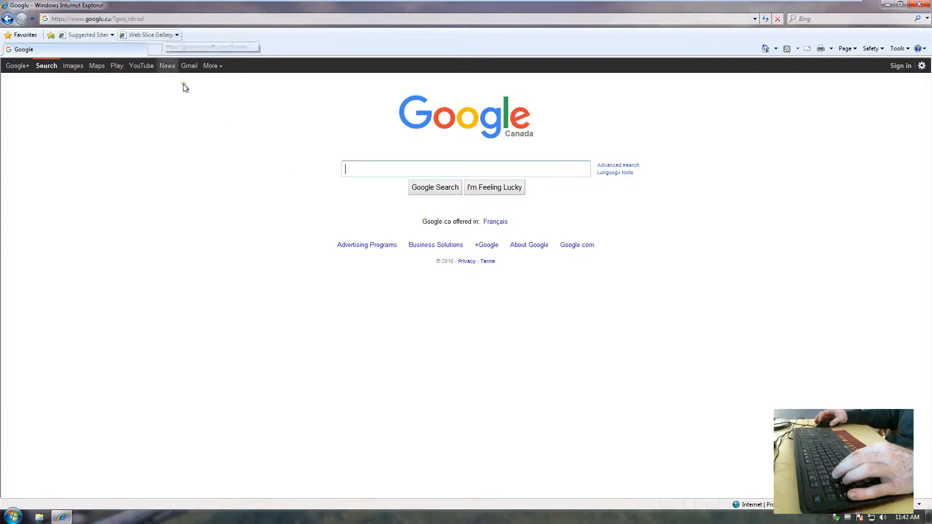
Search Google for "Chrome" and open the official google.com/chrome result.
text(Chrome)
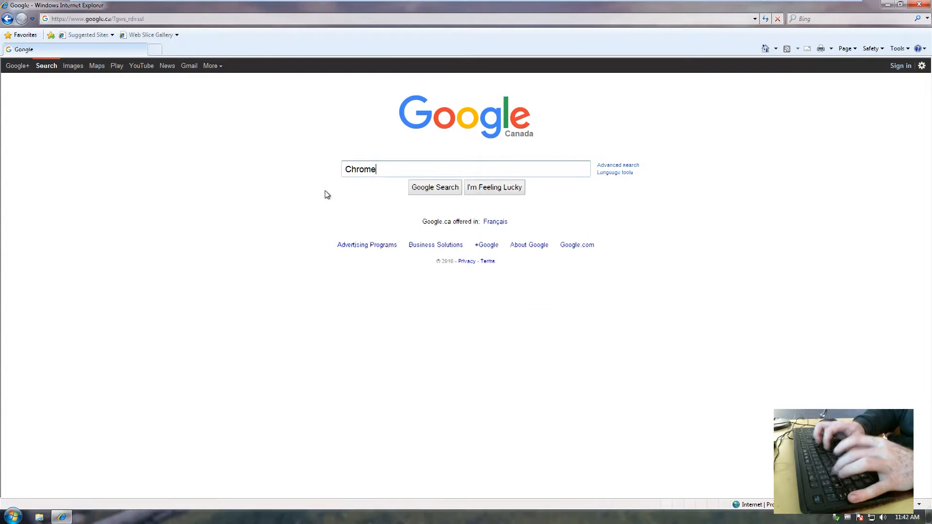
key(Return)
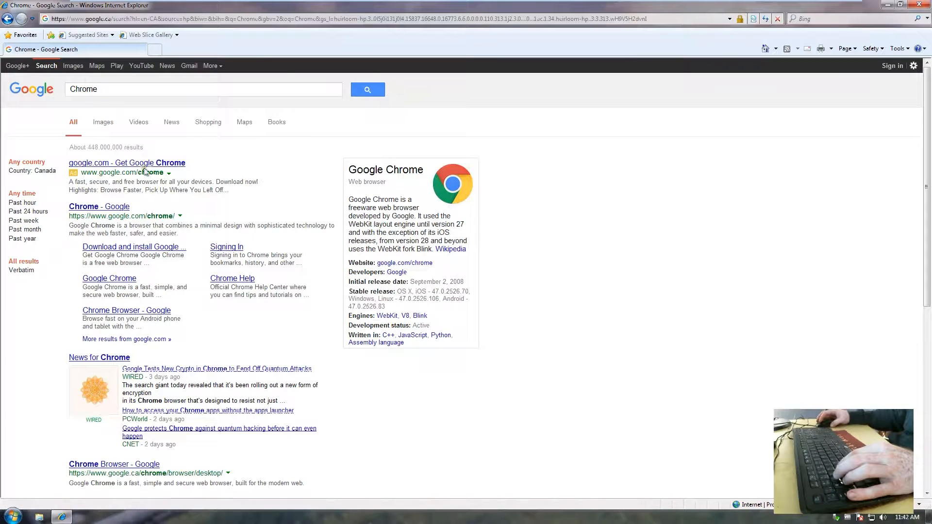
click(119, 208)
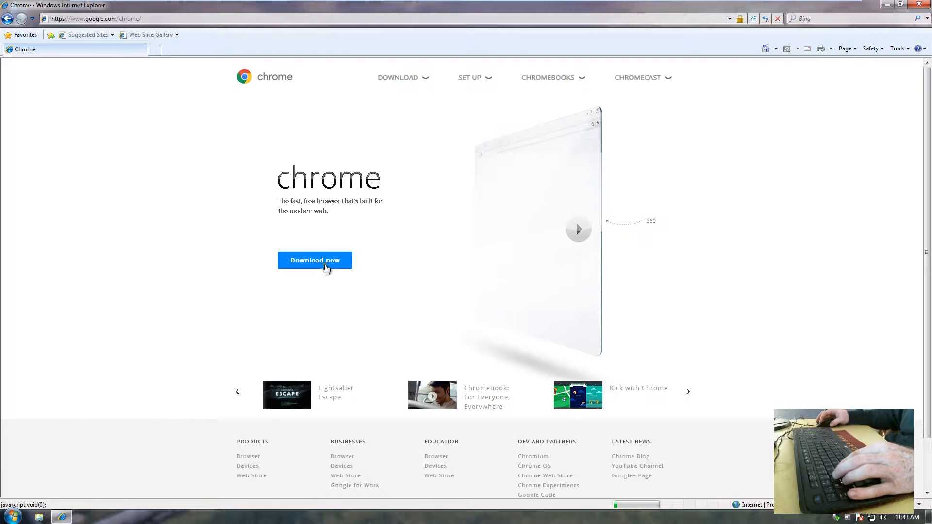
Start the Chrome download and read through the Google Chrome Terms of Service.
click(319, 262)
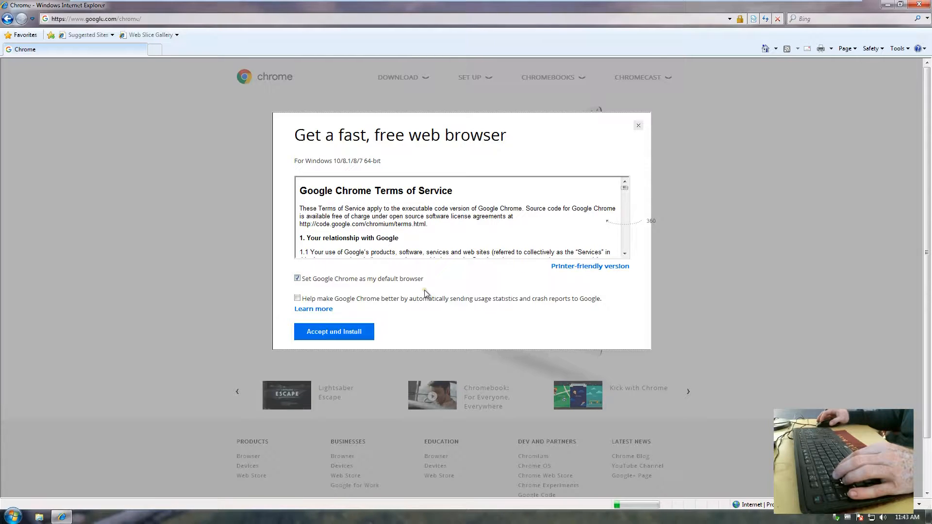
drag(625, 193, 631, 170)
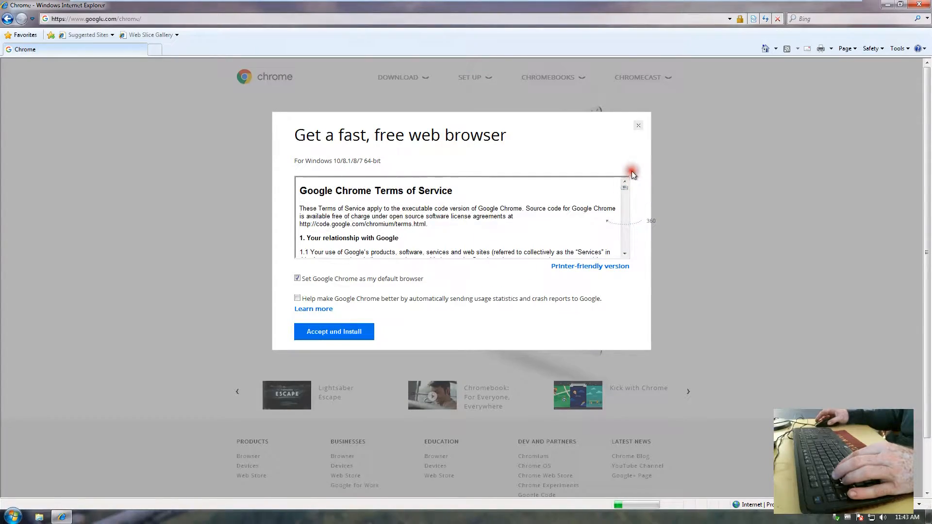
click(427, 202)
scroll(641, 146, down, 1)
scroll(617, 146, down, 1)
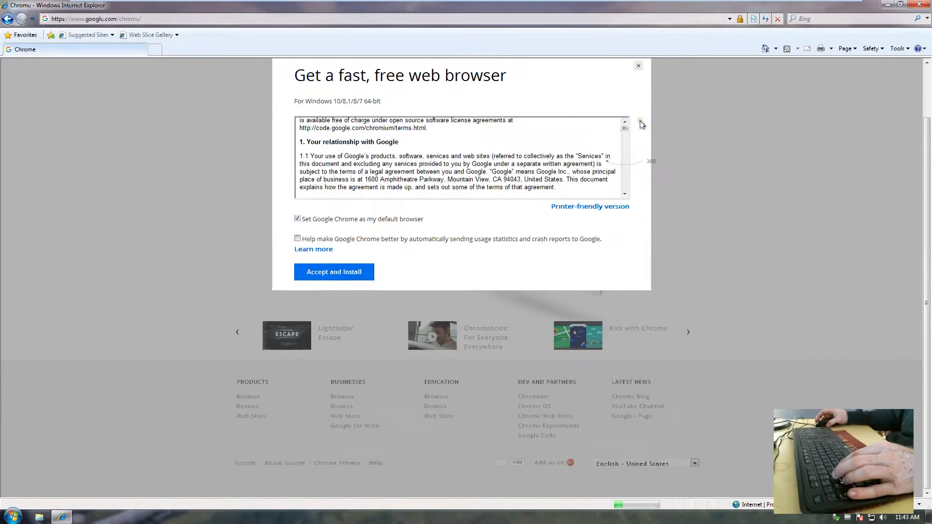
click(625, 134)
mouse_move(628, 139)
mouse_down()
mouse_move(634, 146)
mouse_move(638, 126)
mouse_up()
scroll(675, 163, up, 1)
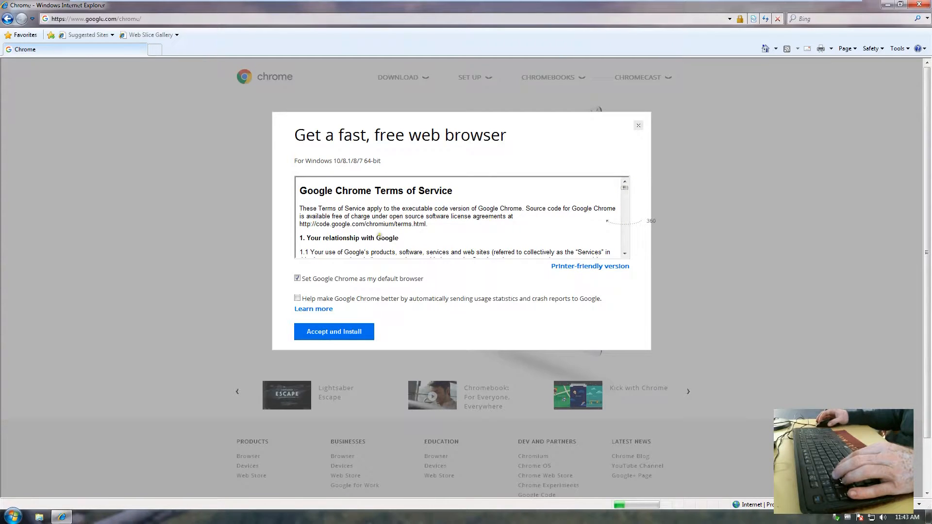
scroll(396, 232, down, 3)
scroll(396, 232, down, 10)
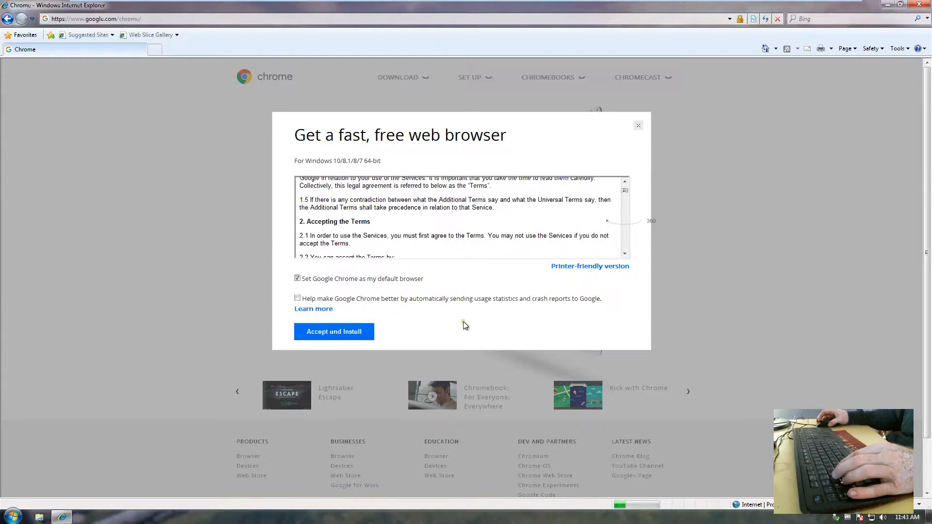
scroll(463, 228, up, 1)
scroll(463, 228, up, 5)
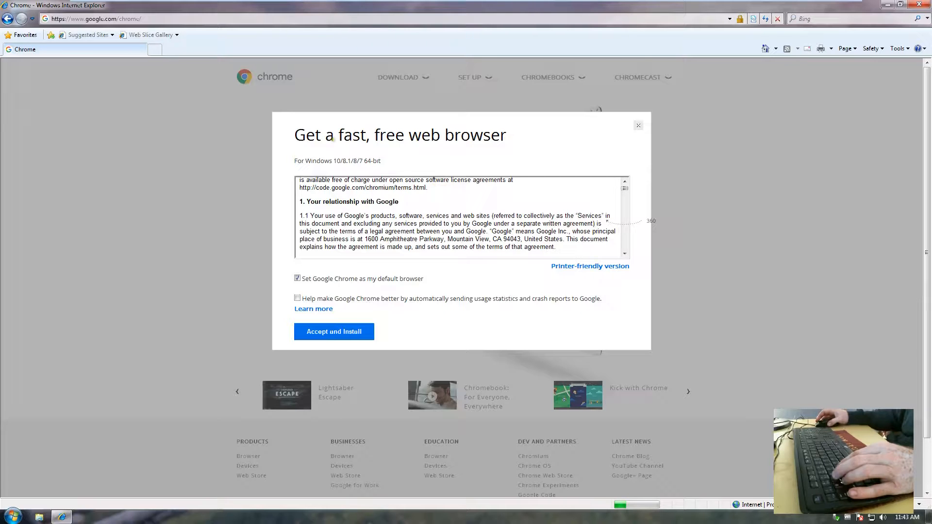
Compare the offered Windows 64-bit Chrome version with the system type in the computer's System properties, and close that window.
drag(295, 159, 383, 162)
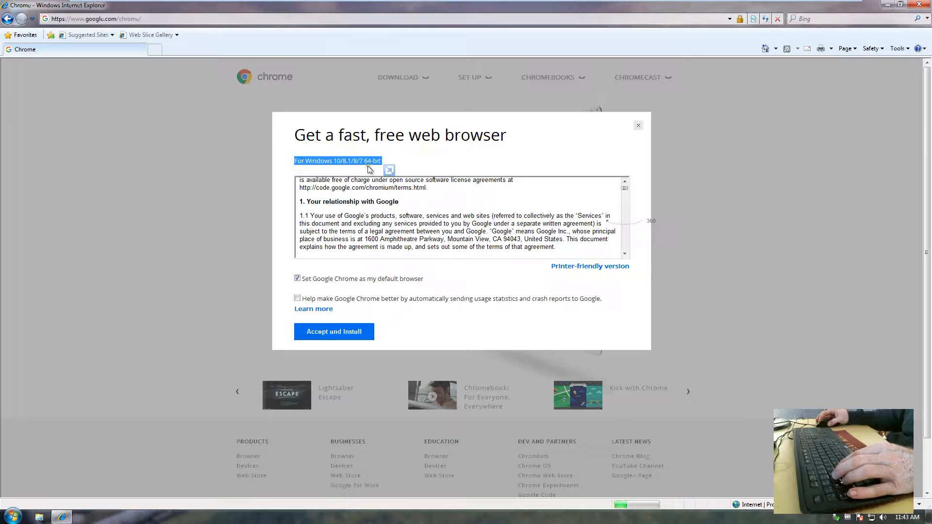
click(381, 156)
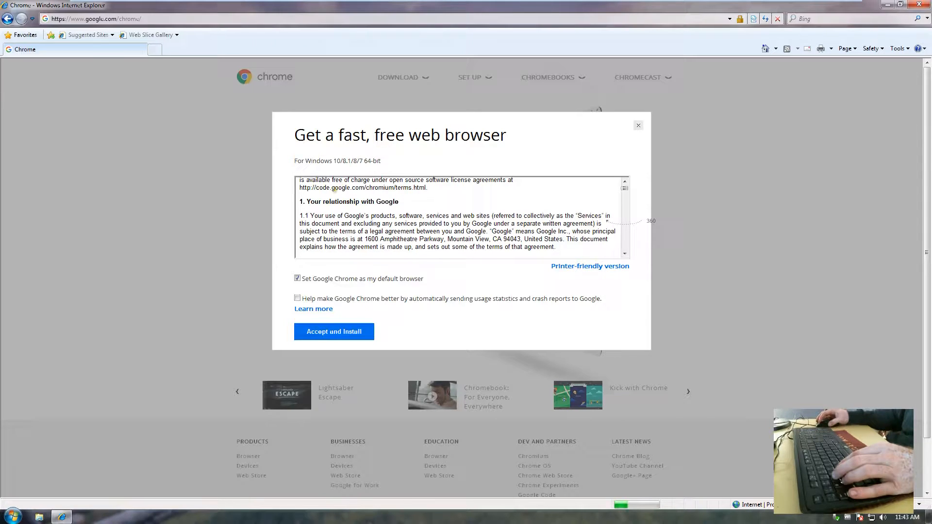
click(13, 518)
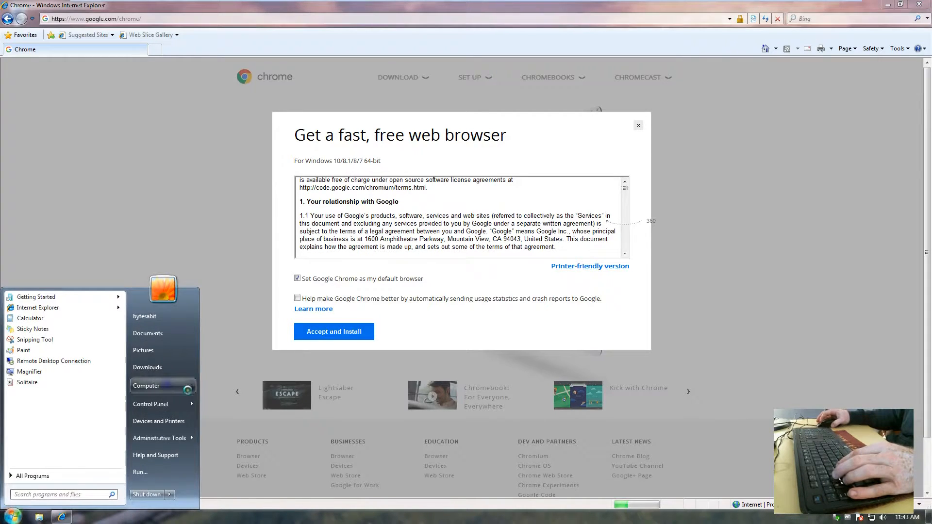
right_click(167, 386)
click(202, 470)
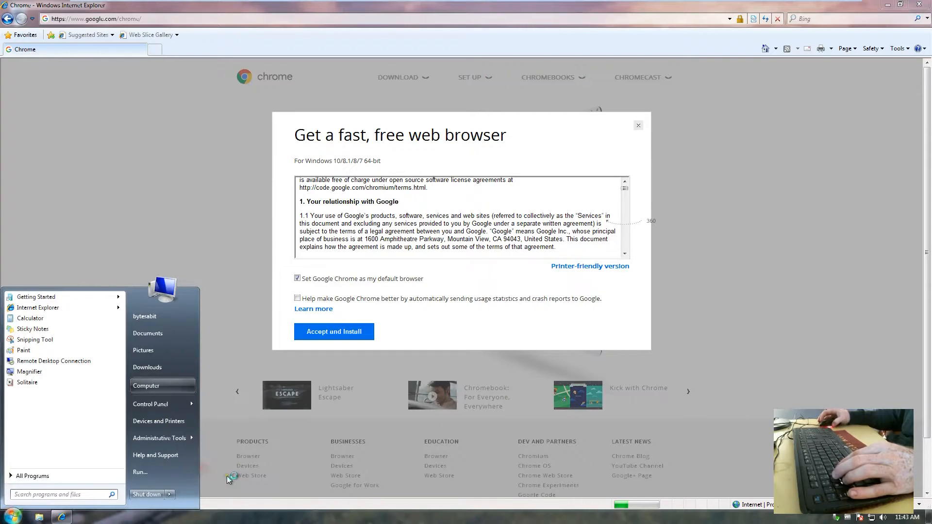
click(239, 331)
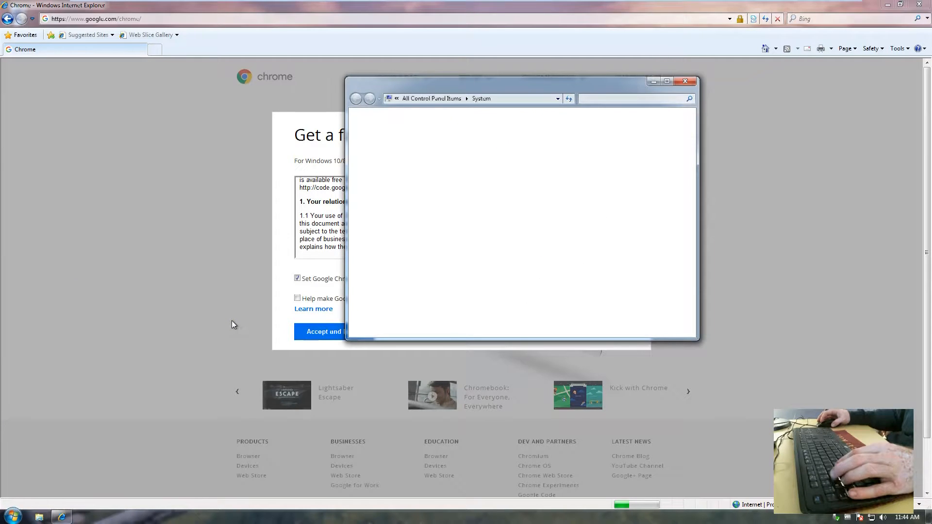
drag(277, 111, 275, 101)
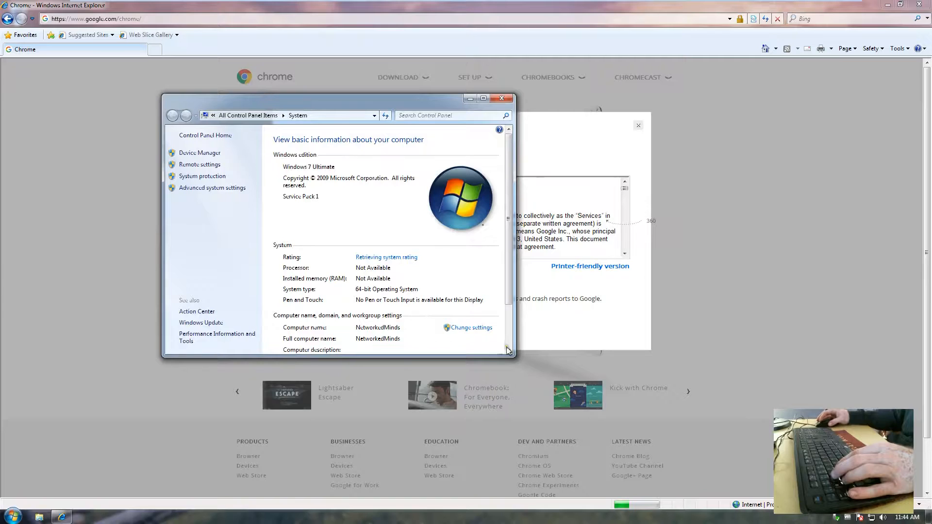
drag(522, 361, 649, 451)
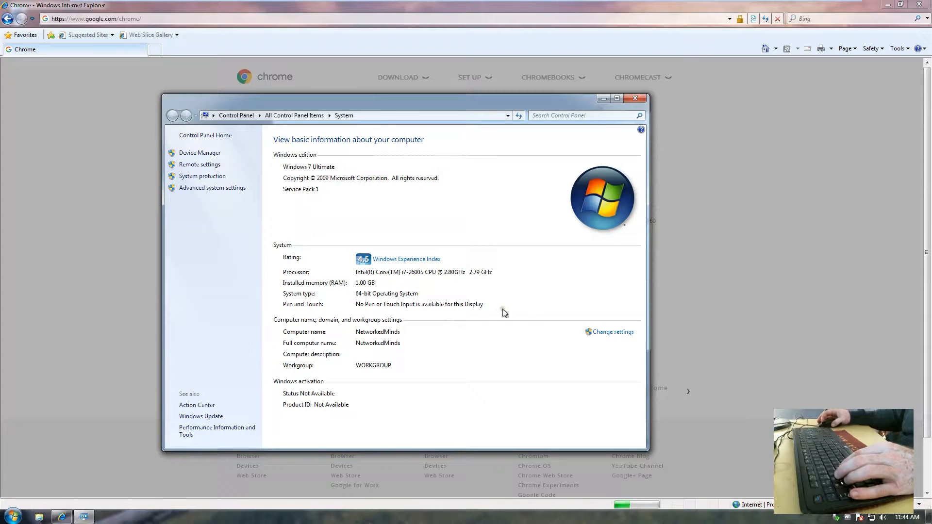
click(637, 97)
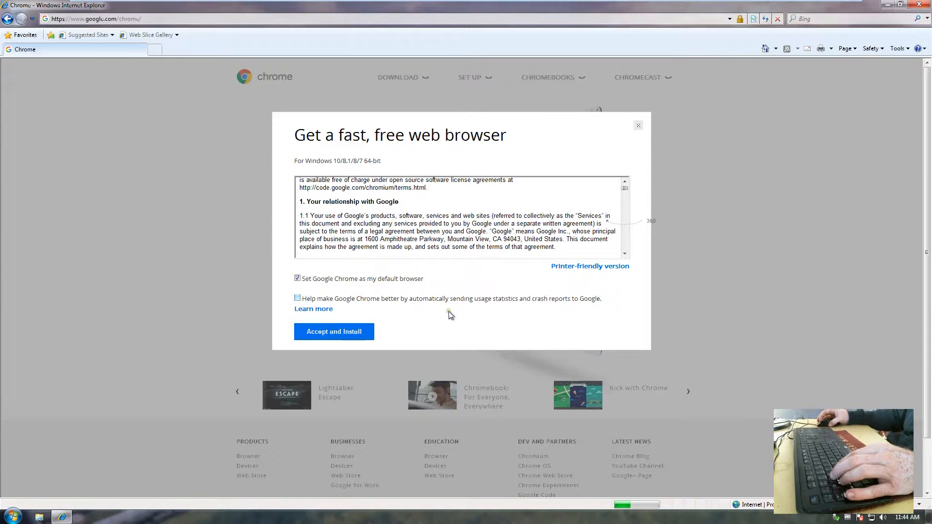
Enable sending usage statistics and crash reports to Google, and accept the terms to install Chrome as the default browser.
click(298, 298)
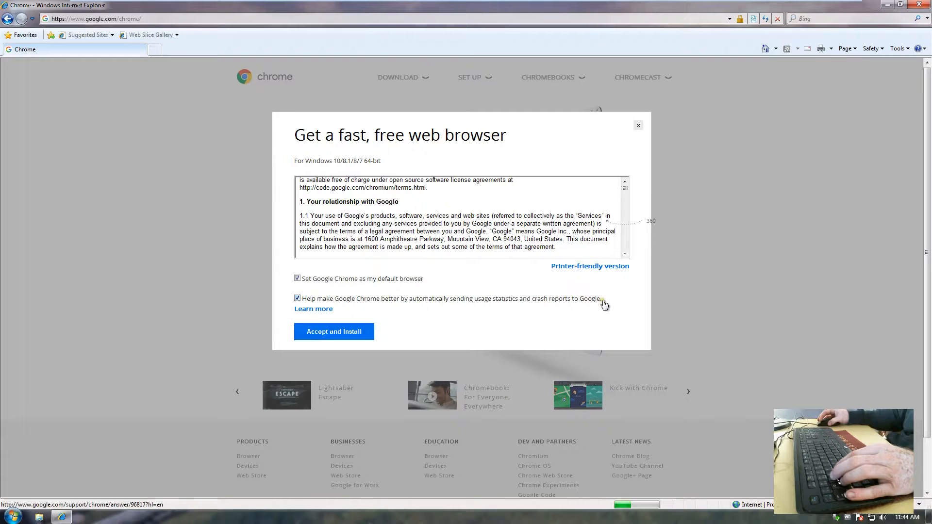
click(349, 334)
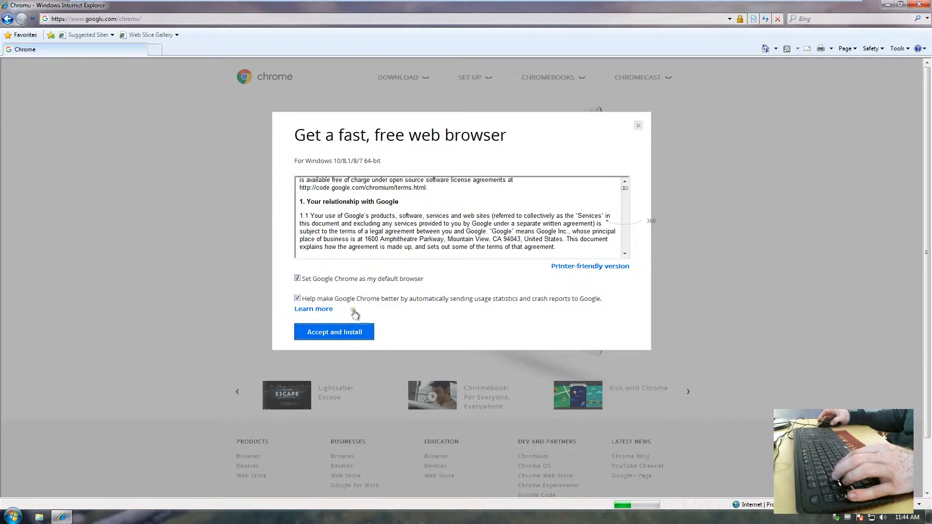
click(336, 333)
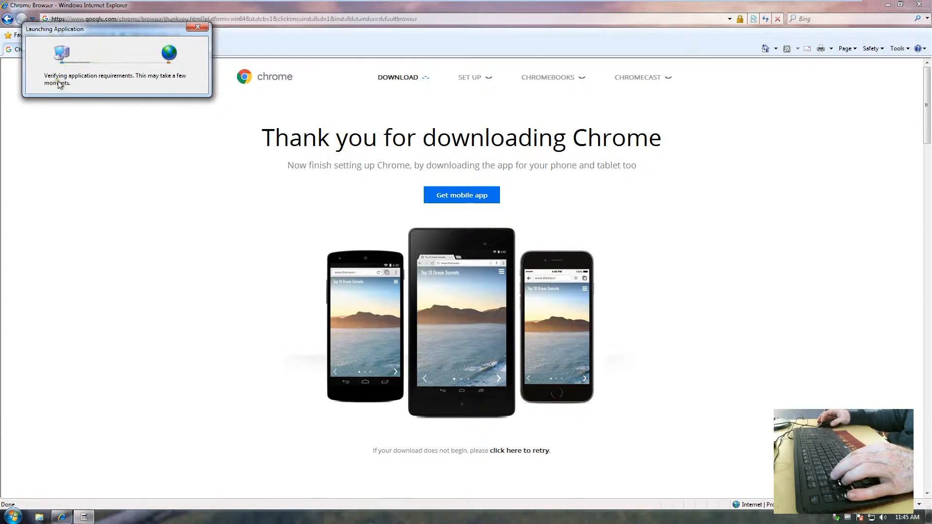
Run the Google Installer and approve its permission request with the browser window minimized.
drag(138, 31, 403, 135)
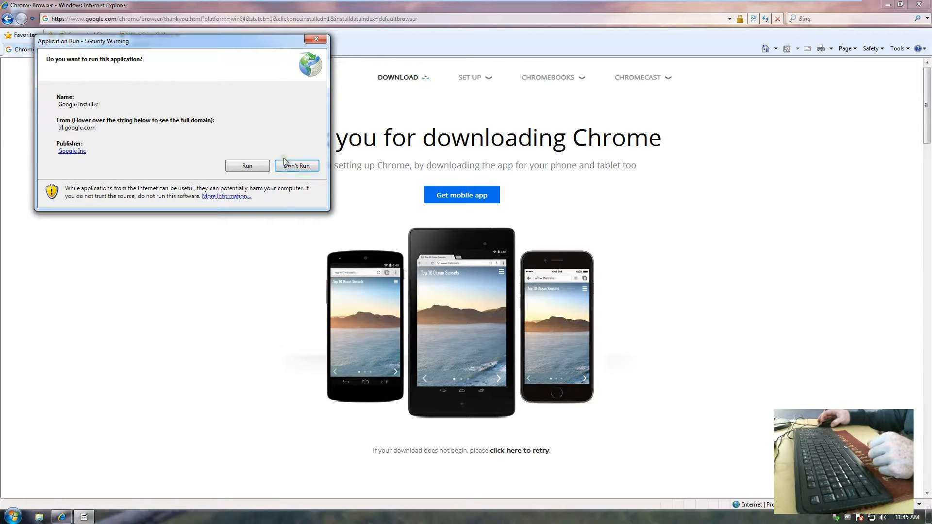
click(253, 166)
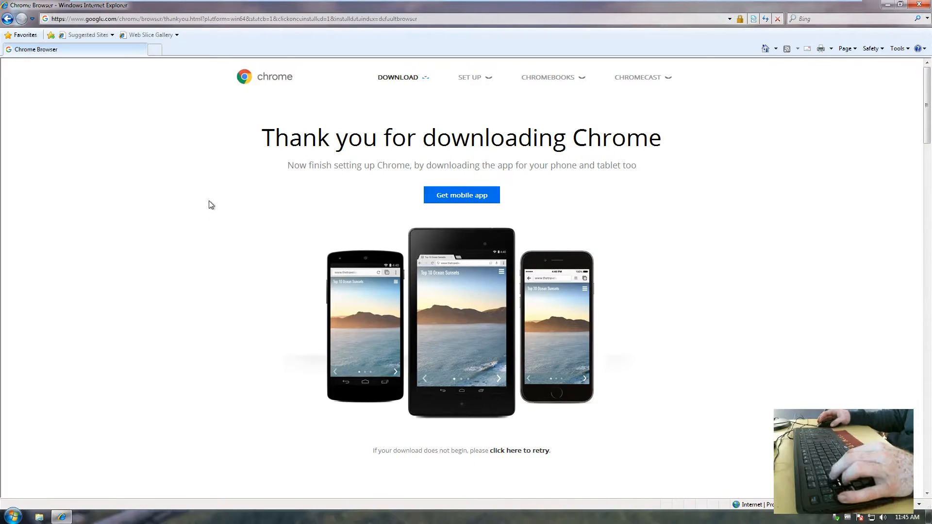
click(887, 4)
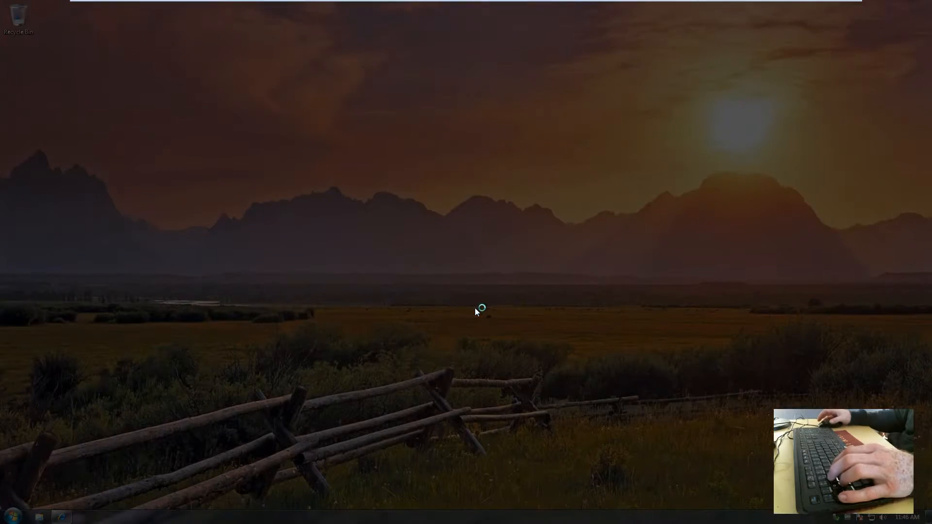
click(536, 278)
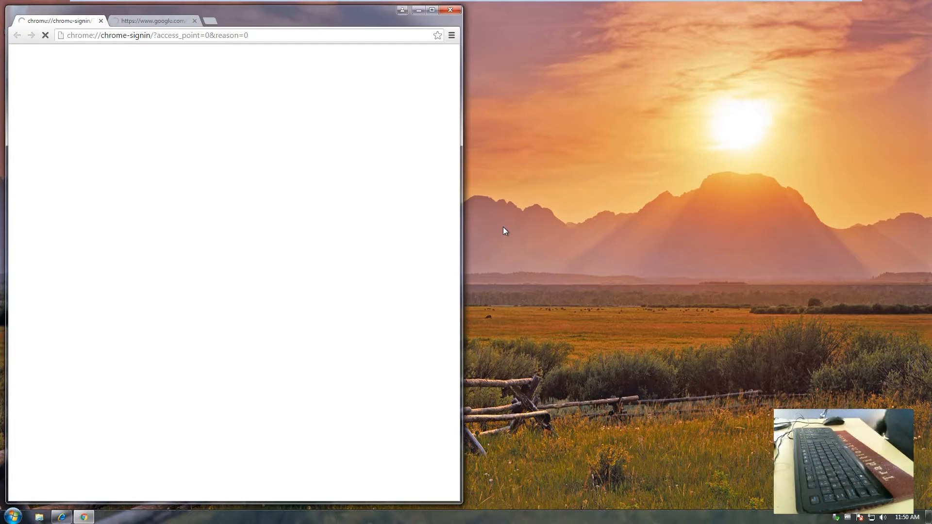
In the new Google Chrome window, close the Getting Started tab and return the window to its smaller size.
drag(313, 25, 661, 2)
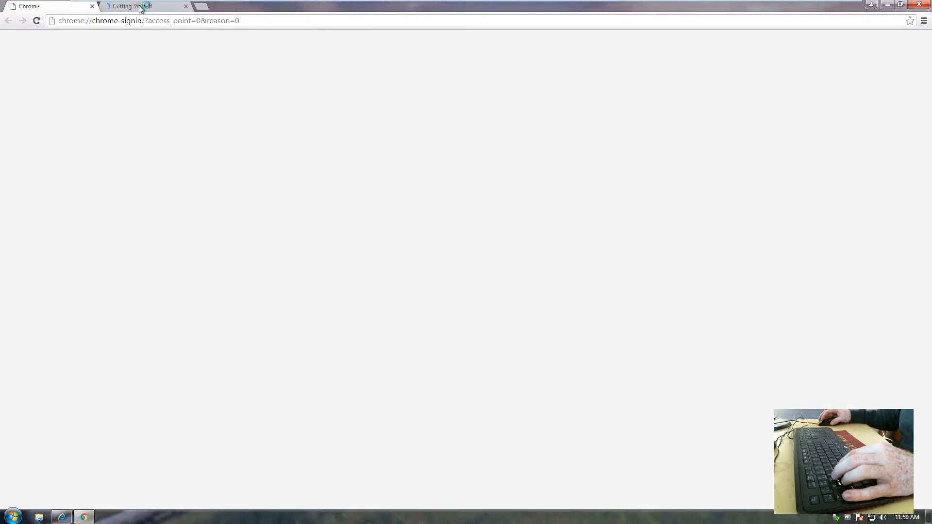
click(138, 7)
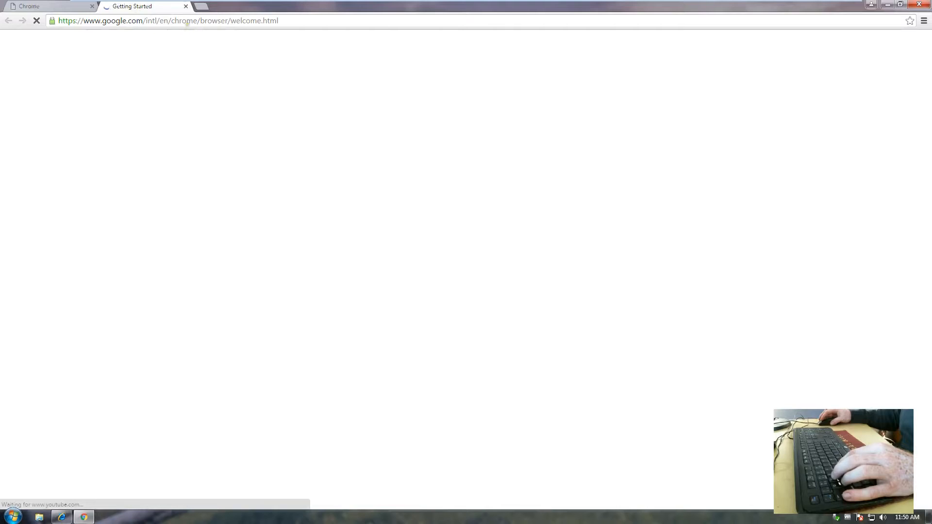
click(186, 7)
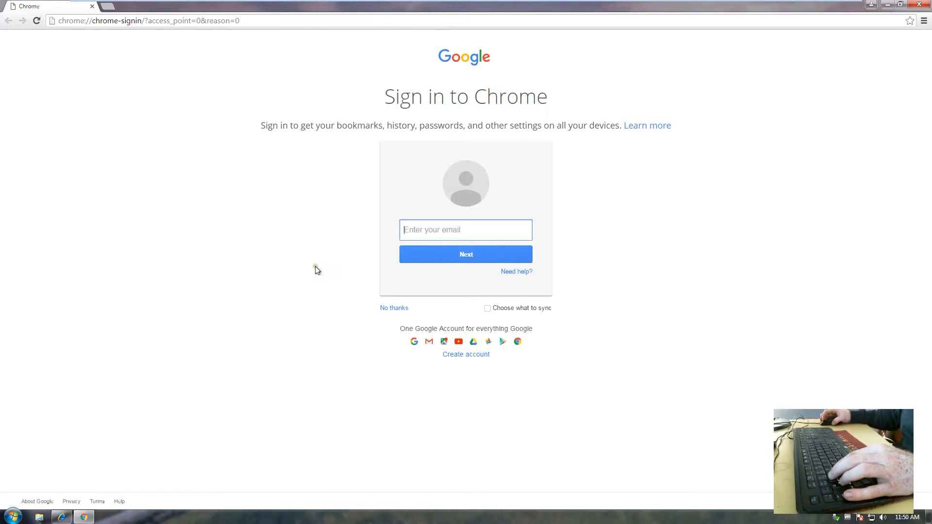
click(409, 230)
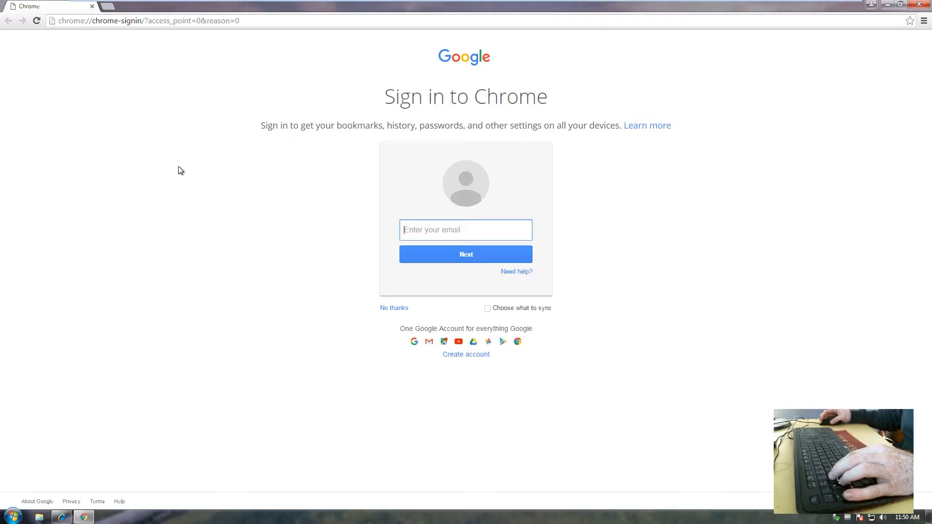
click(901, 5)
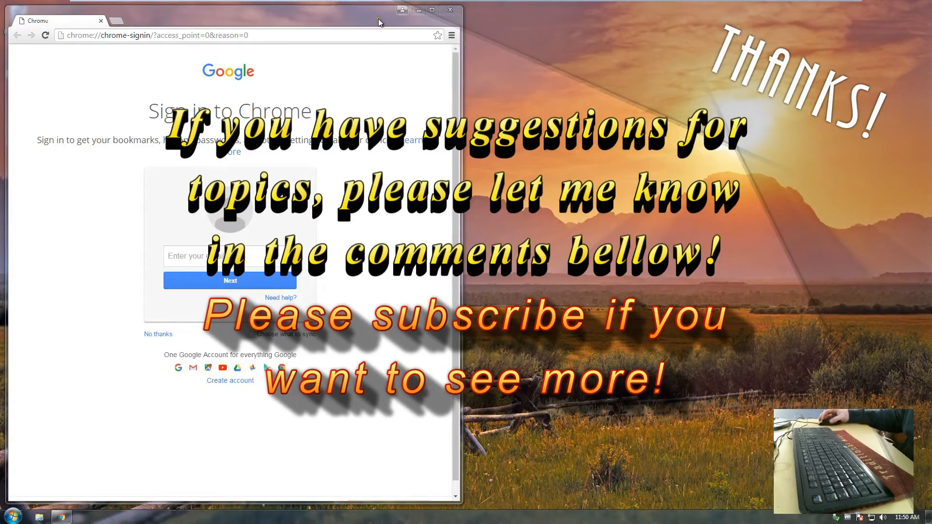
Enlarge the Chrome window and place it near the middle of the desktop, replacing the sign-in tab with a new tab.
drag(379, 23, 451, 32)
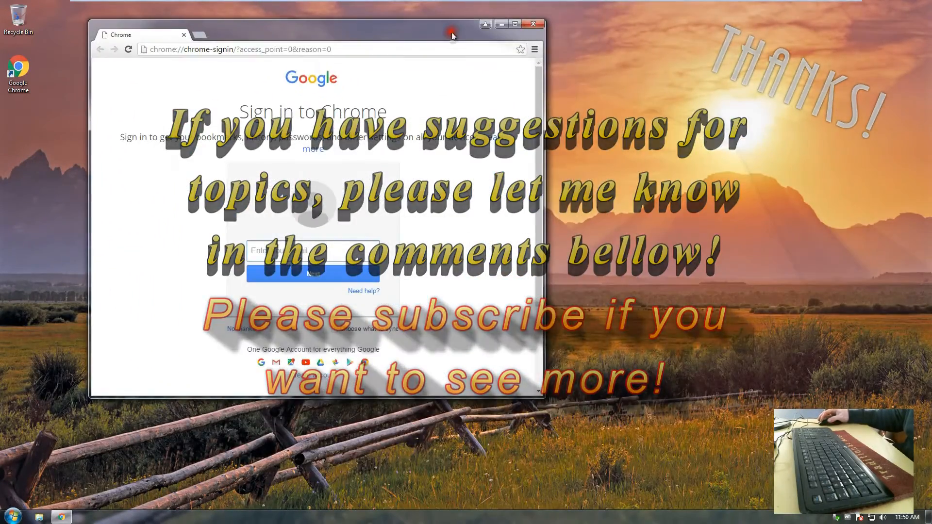
drag(544, 396, 826, 485)
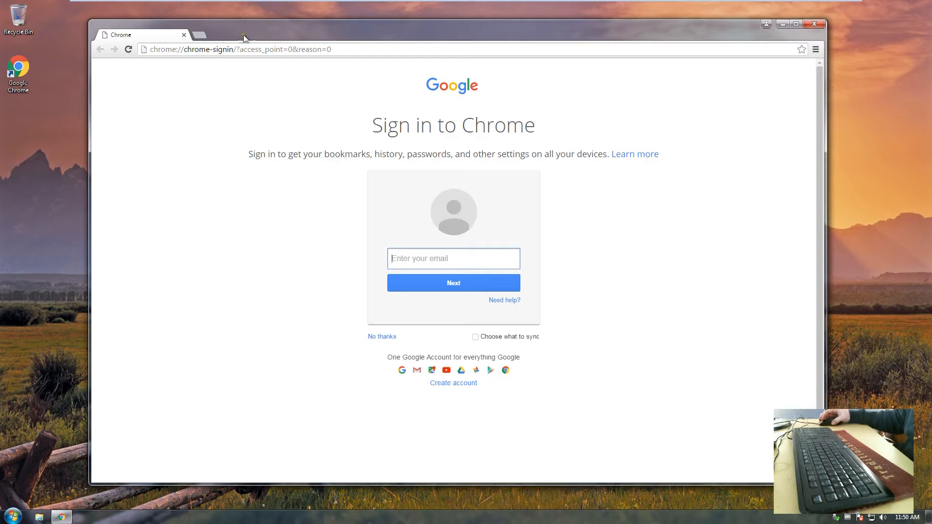
click(199, 35)
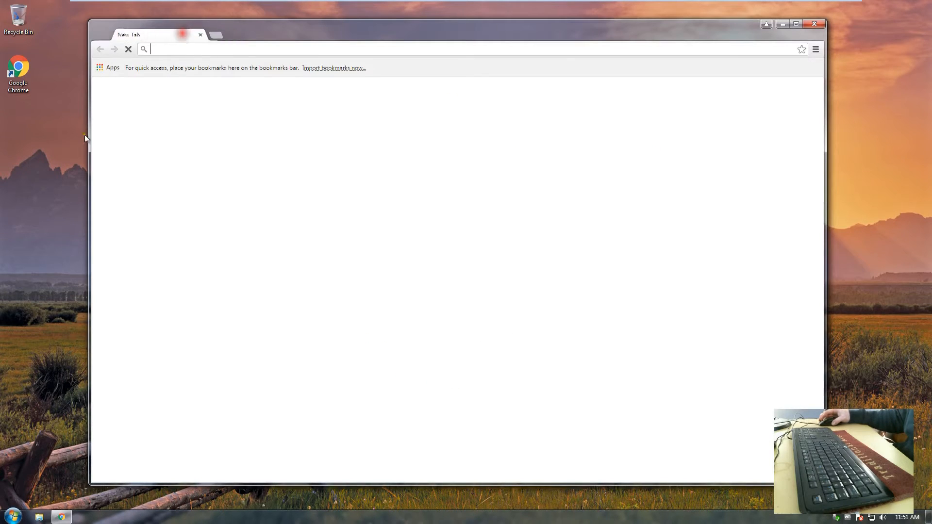
drag(304, 36, 348, 40)
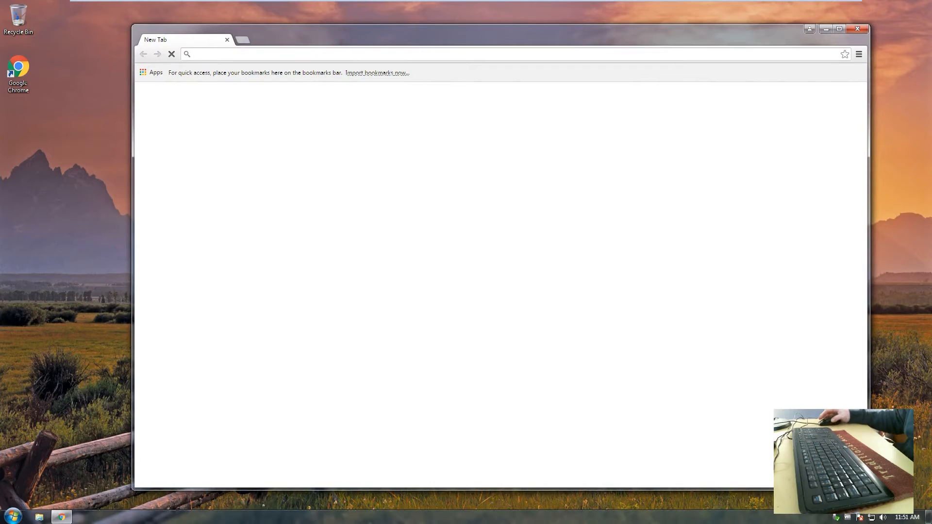
click(859, 54)
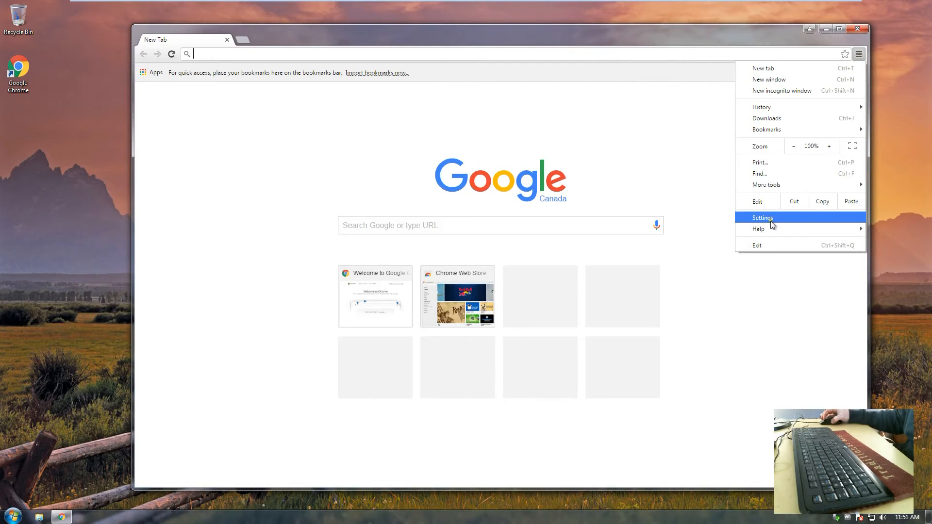
click(693, 125)
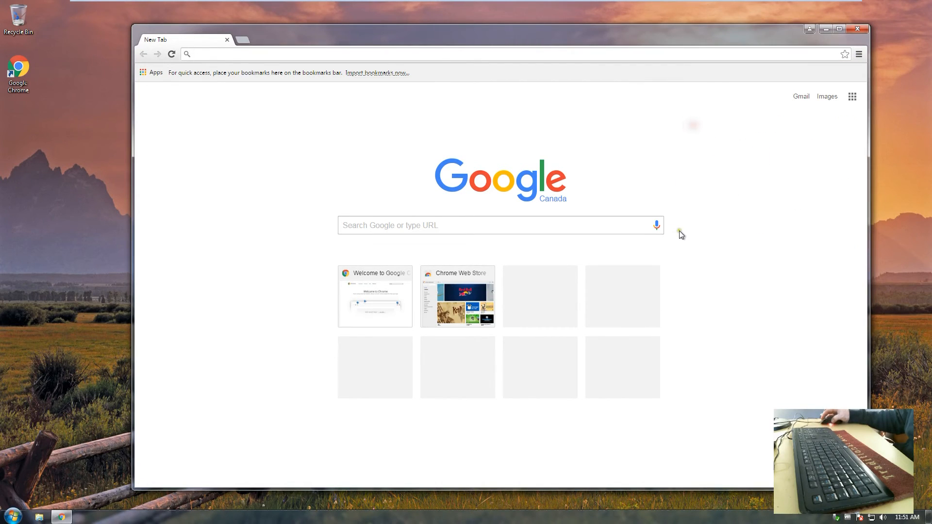